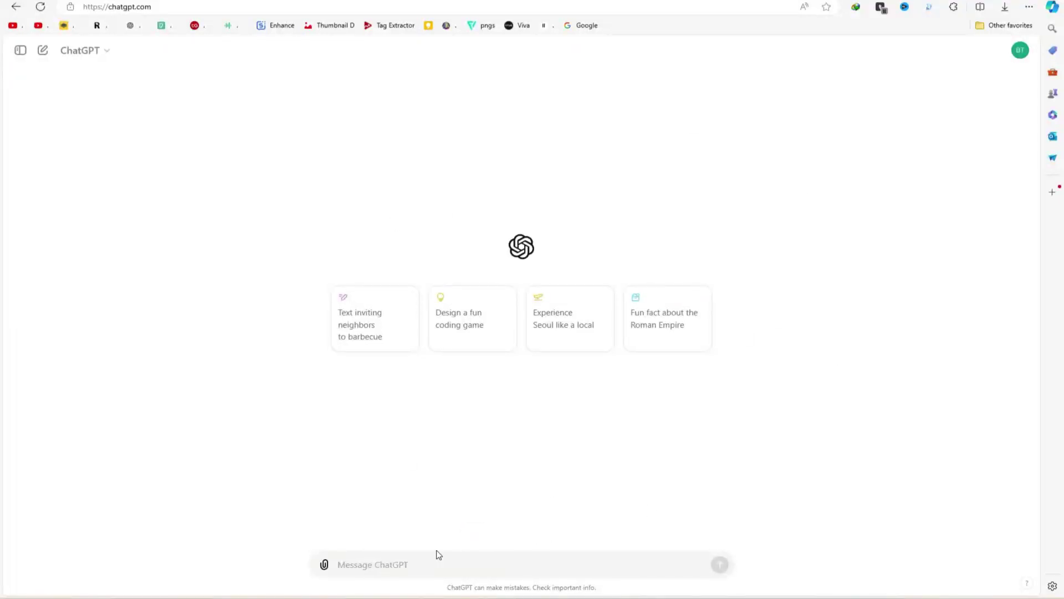
type("Give me 10 jokes, Jokes should be relatable to wider audience and should be easy to understand")
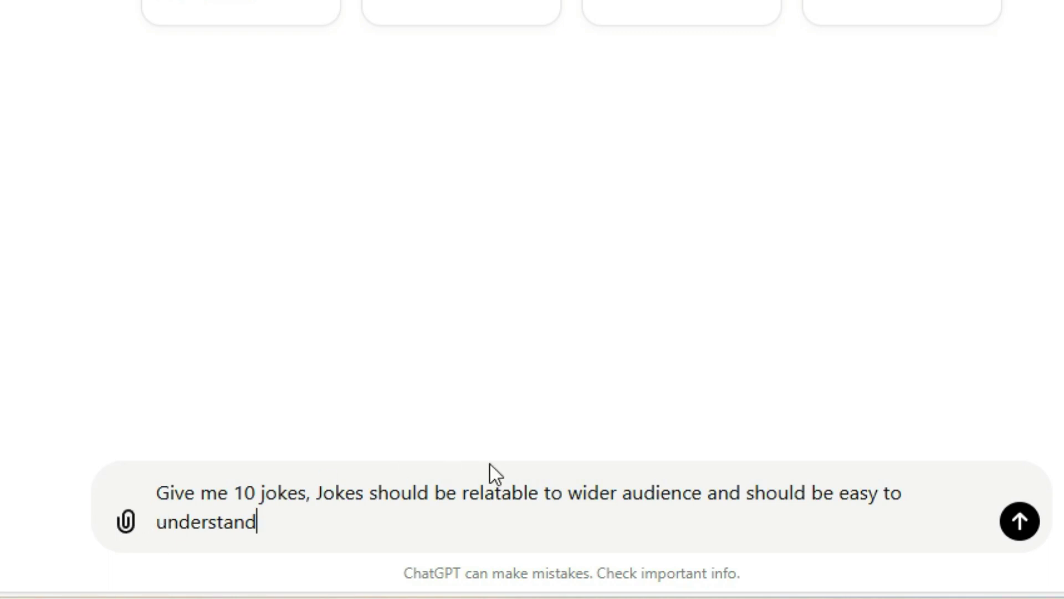
Step: Send ChatGPT the request for ten relatable jokes and select the scarecrow joke
left_click(1019, 525)
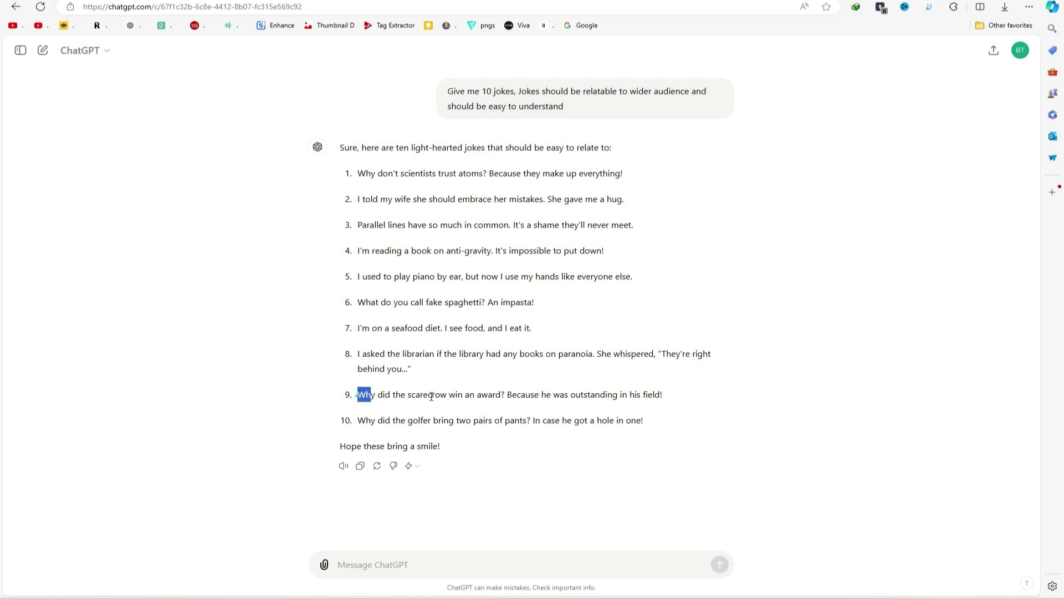
left_click_drag(432, 396, 720, 400)
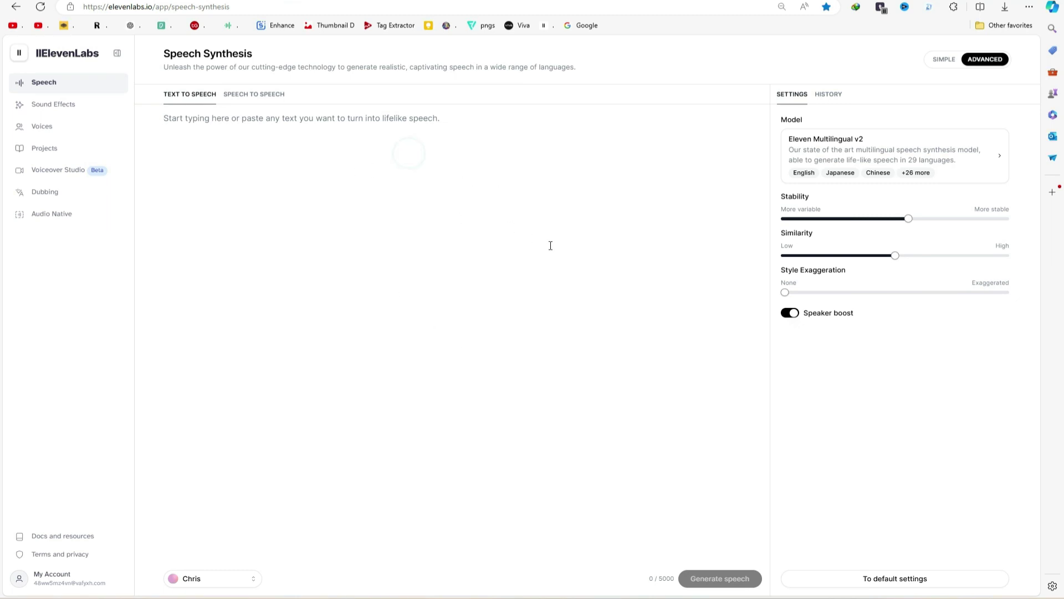
Step: Switch the narrator voice to Adam and download the scarecrow-joke voiceover
left_click(204, 582)
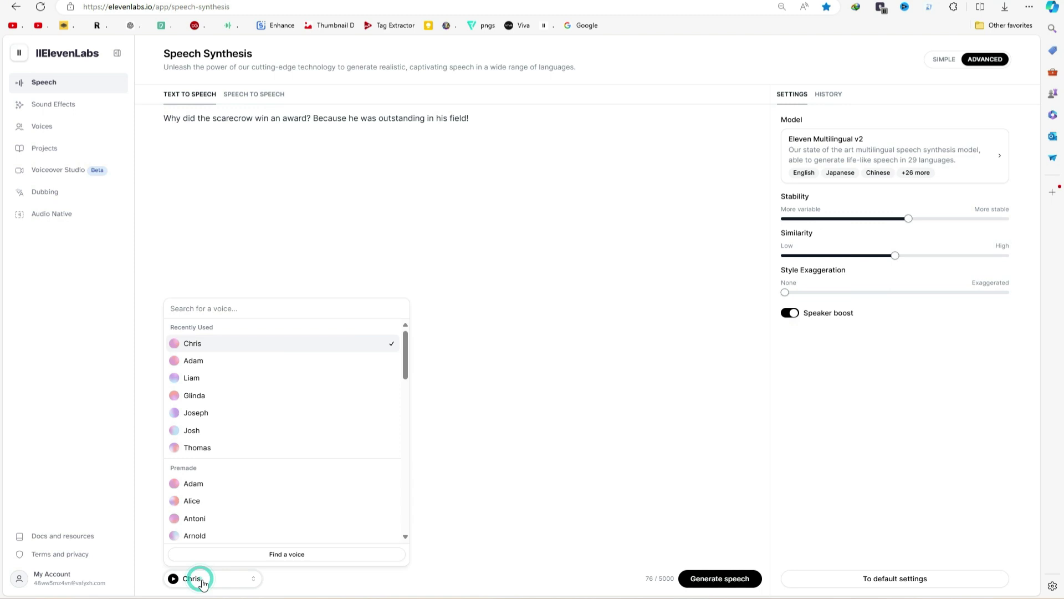
left_click(205, 480)
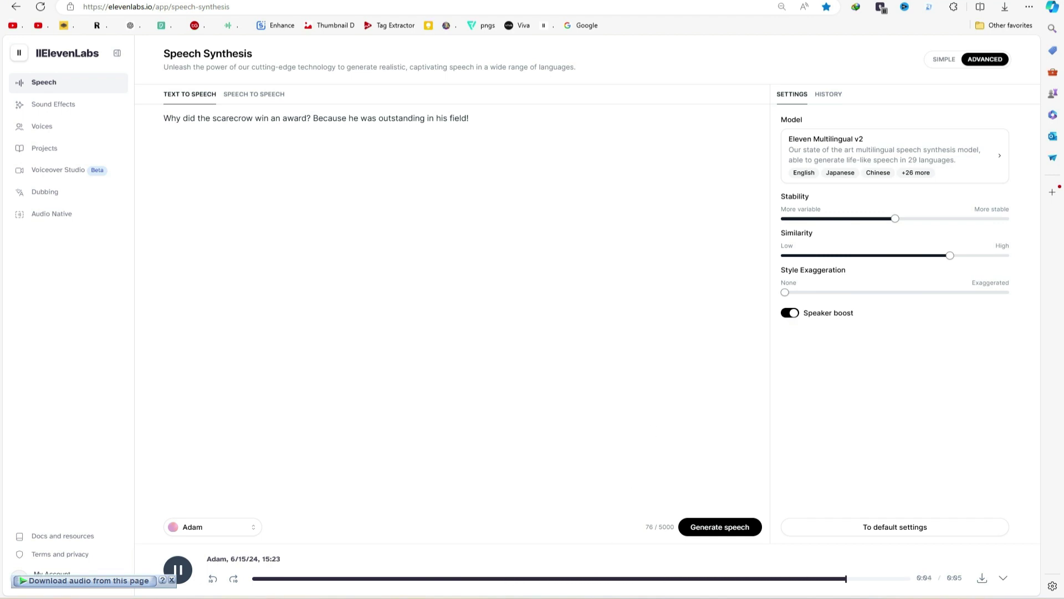
left_click(981, 577)
Step: In a new tab, search Bing for 'mp3 to animation' and open Adobe's Animate from audio tool
key("ctrl+t")
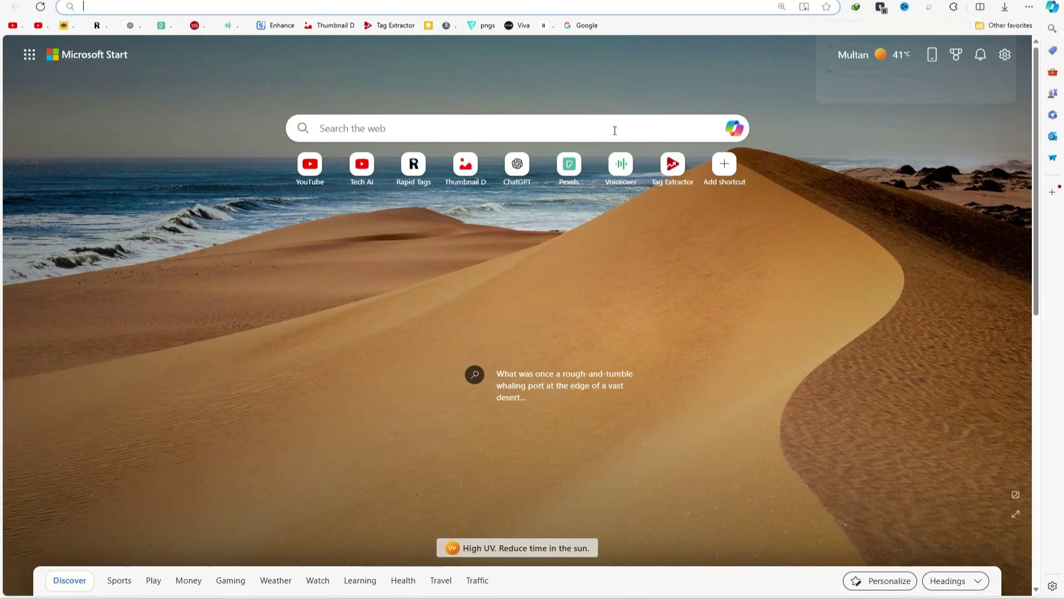
left_click(464, 126)
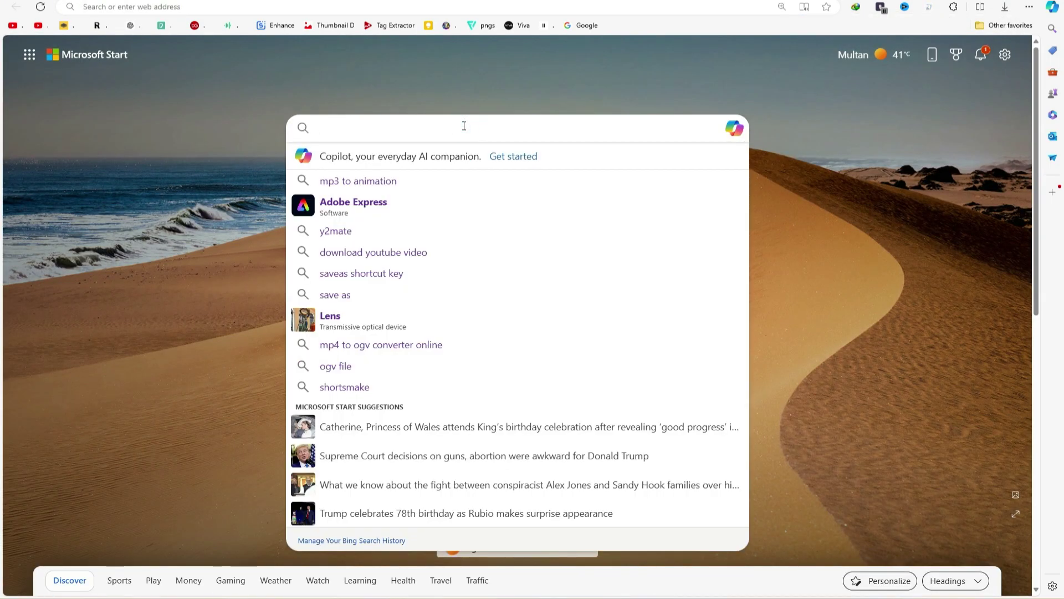
left_click(420, 177)
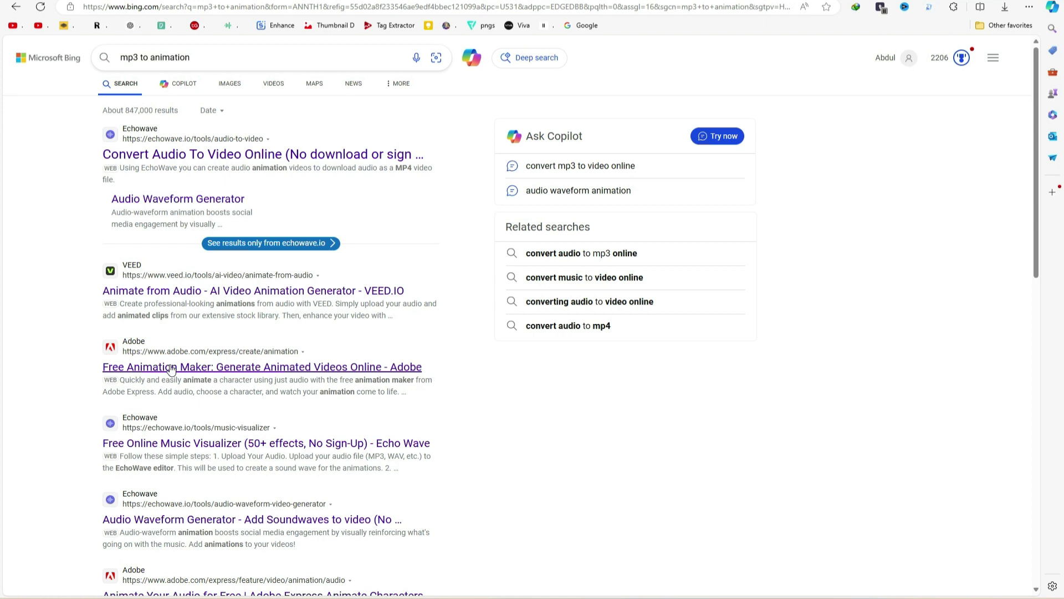
left_click(171, 369)
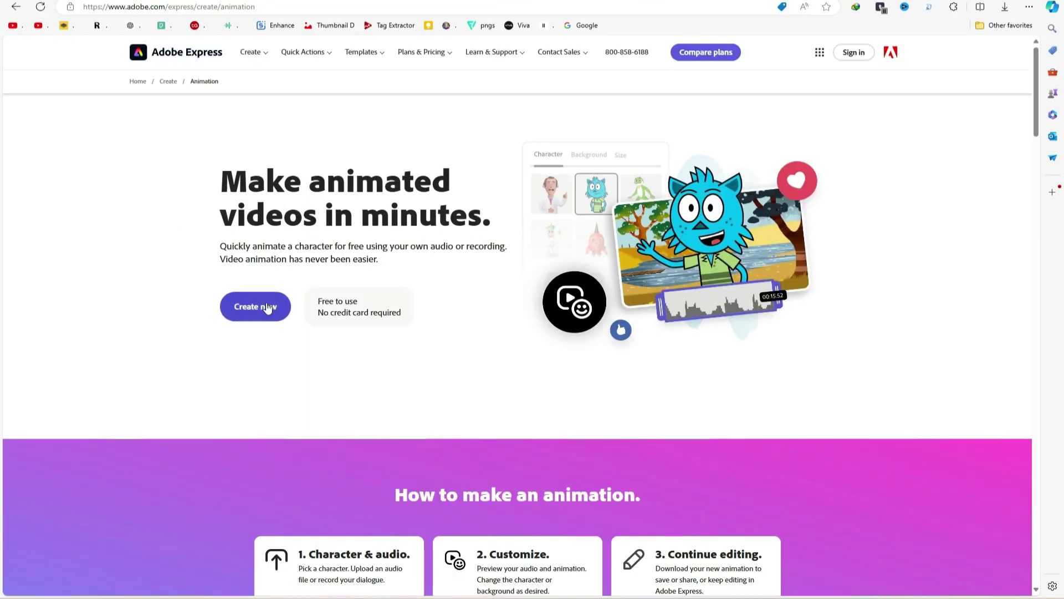
left_click(268, 308)
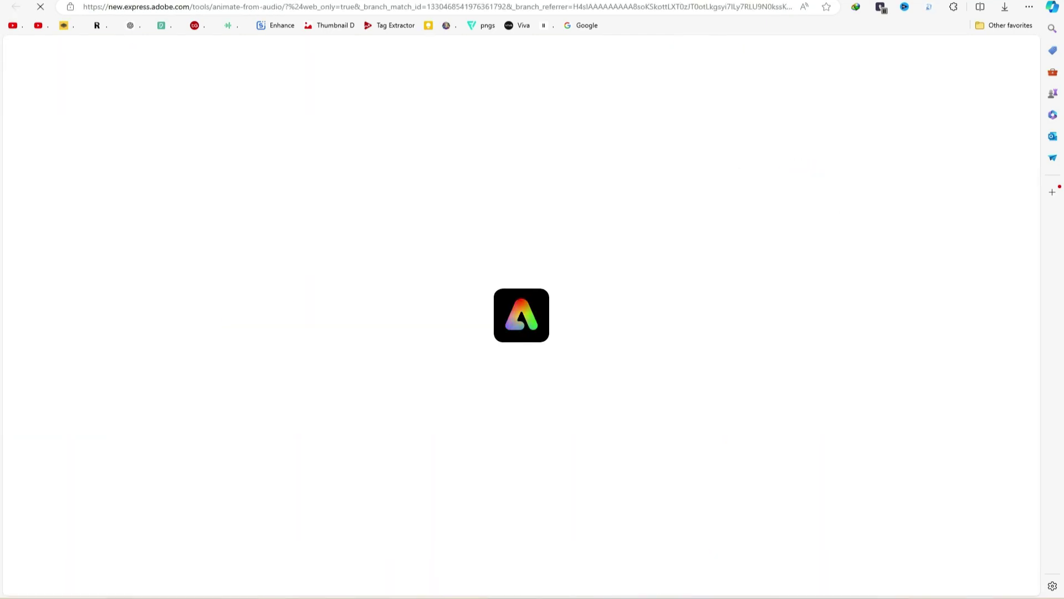
scroll(849, 336, "down", 2)
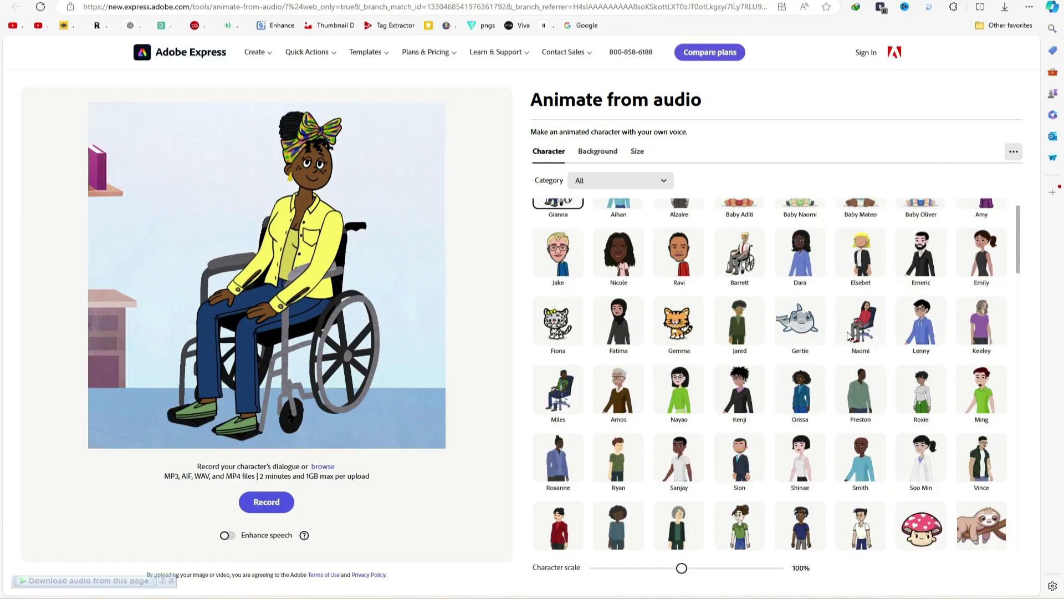
scroll(848, 334, "down", 5)
scroll(850, 357, "up", 6)
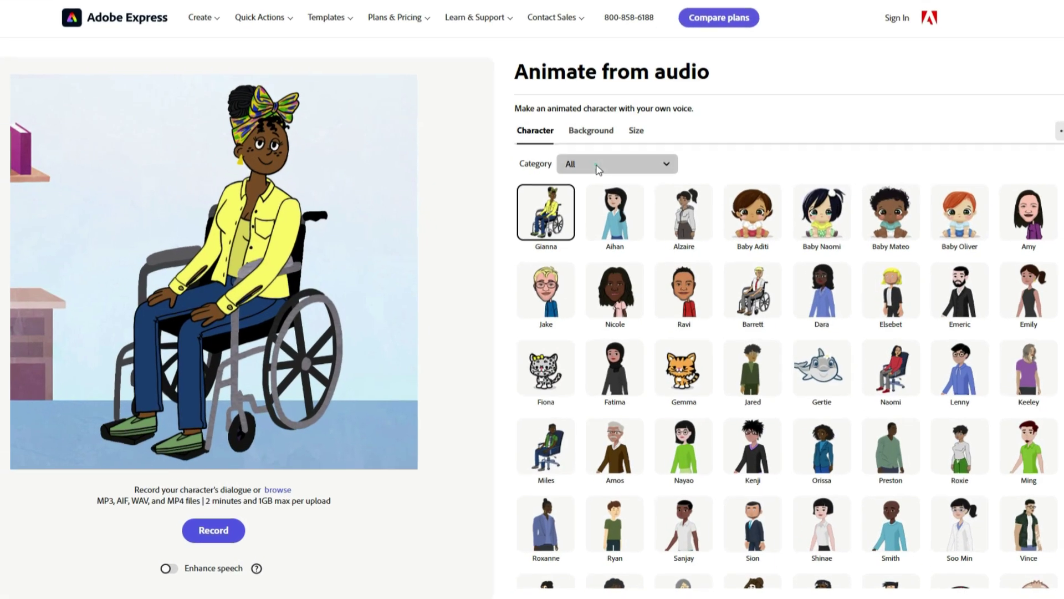
Step: Choose Sticky from the Costumed Characters category
left_click(603, 181)
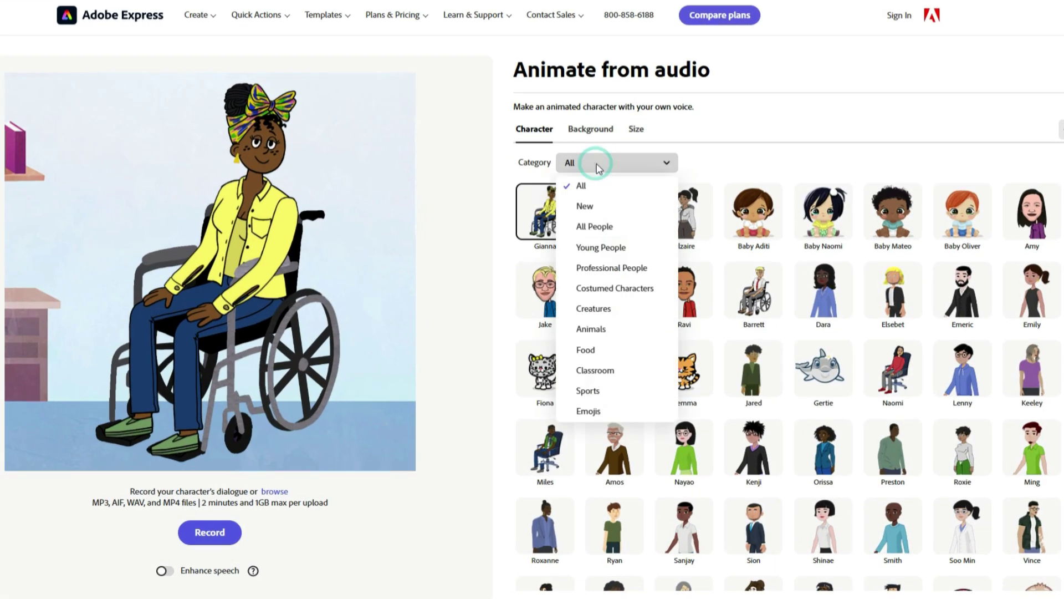
left_click(622, 291)
left_click(546, 373)
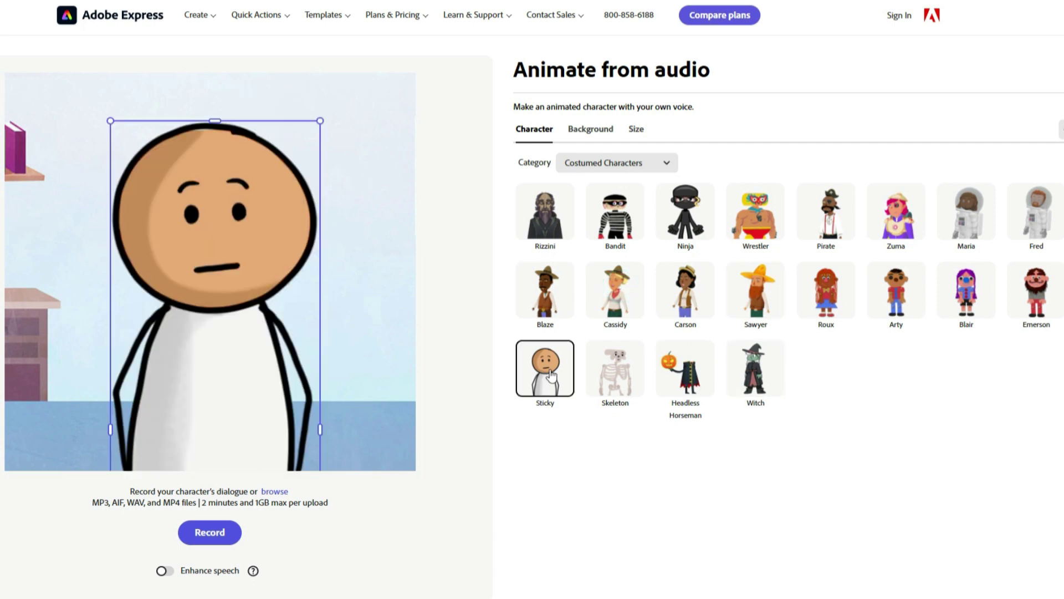
Step: Set the animation background to Genius Chalkboard
left_click(590, 129)
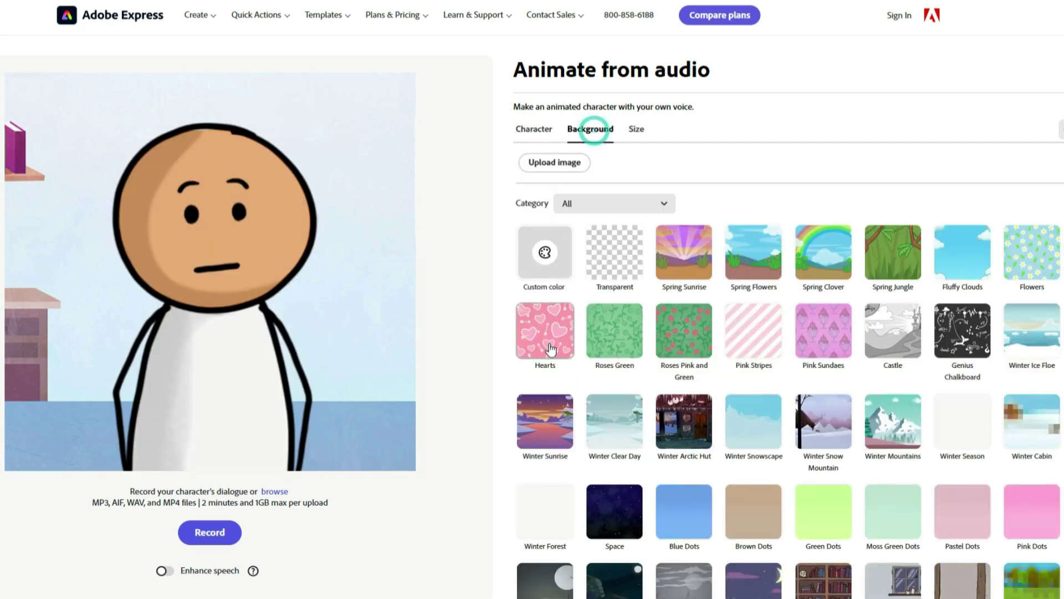
left_click(684, 252)
left_click(968, 341)
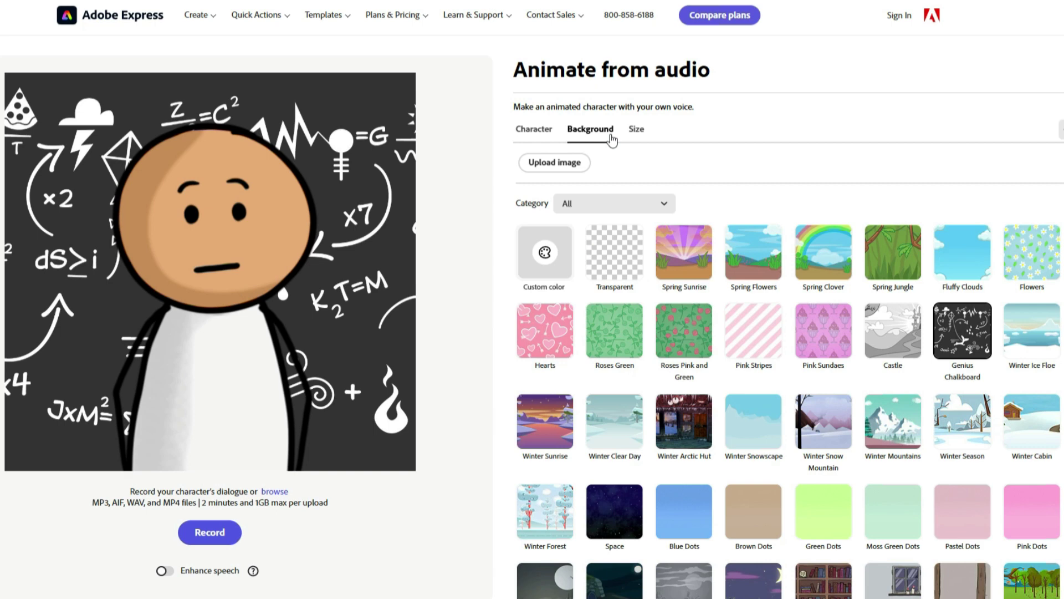
left_click(635, 131)
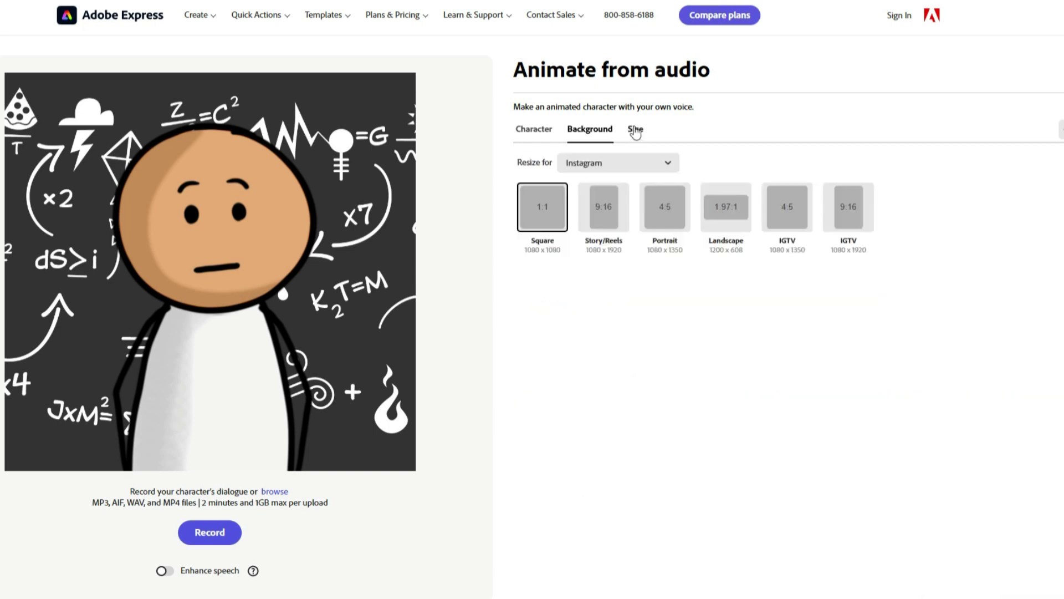
Step: Make the video 9:16 Story/Reels, shrink Sticky, apply Spring Sunrise, and browse for the mp3
left_click(603, 211)
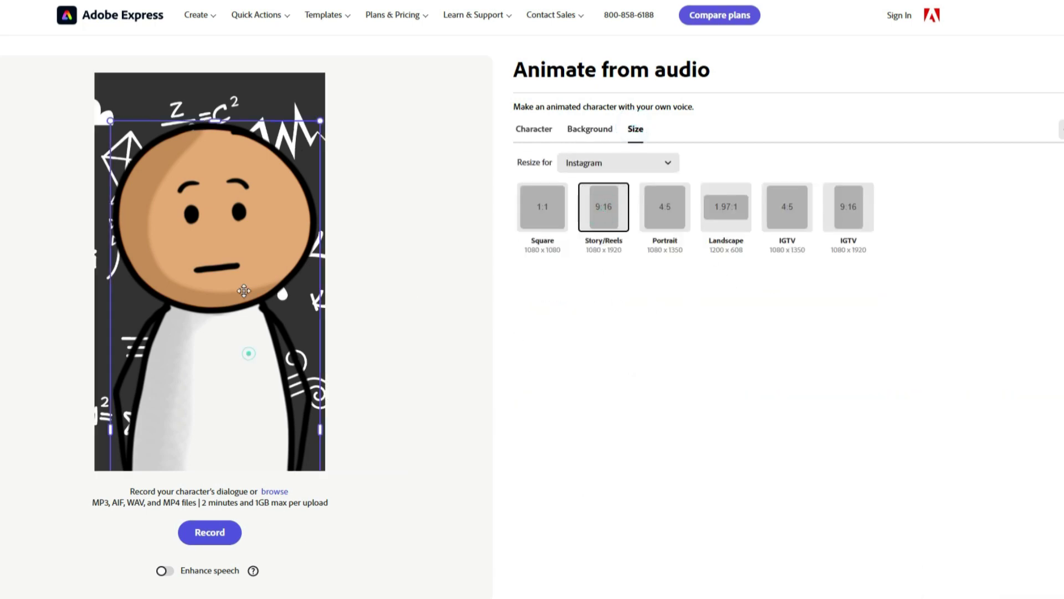
left_click_drag(110, 120, 154, 150)
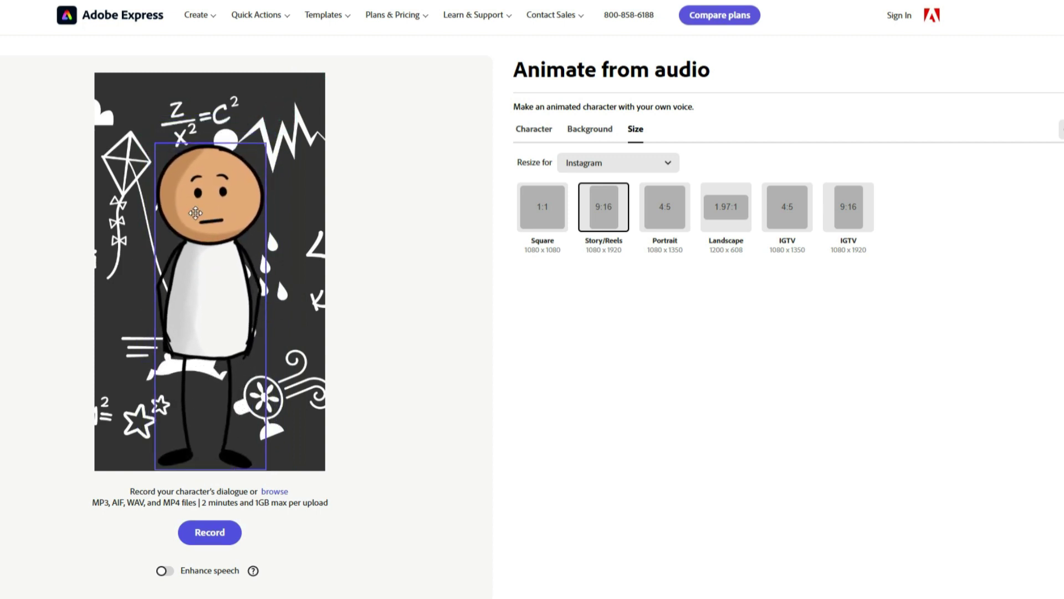
left_click(587, 133)
left_click(748, 285)
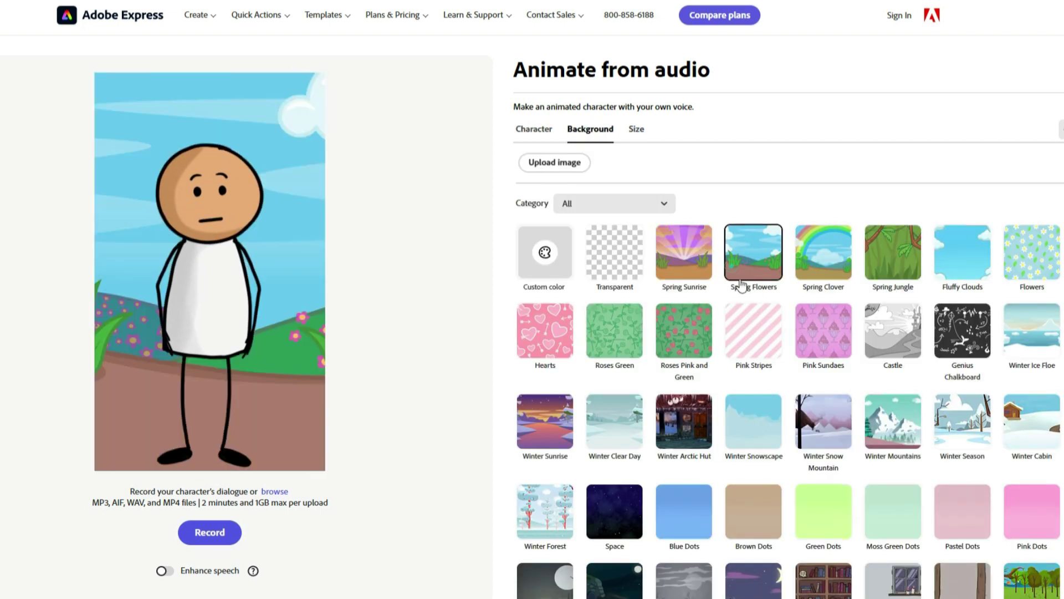
left_click(690, 259)
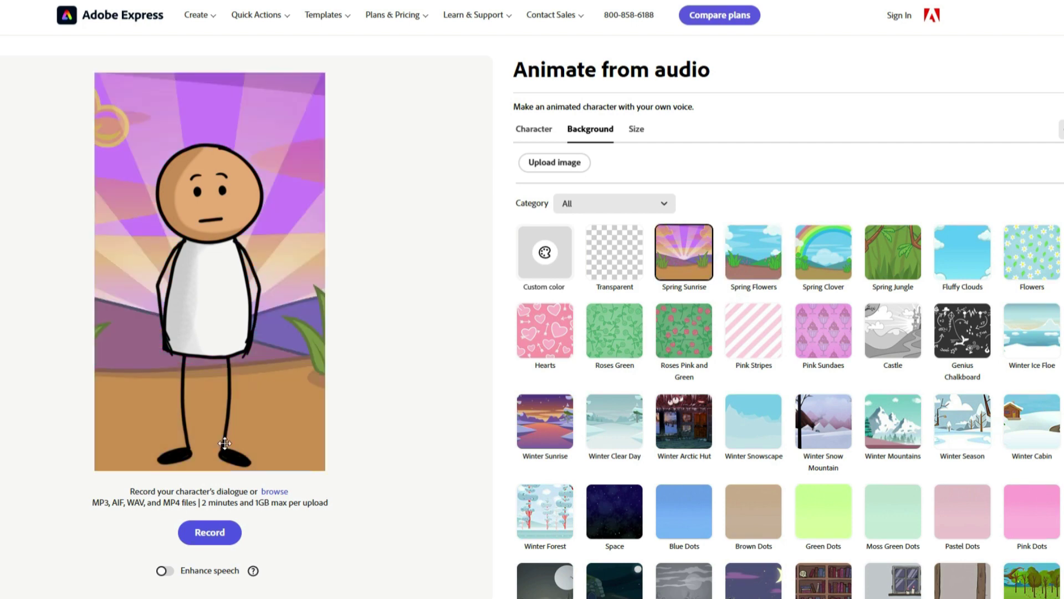
left_click(275, 491)
Step: Upload the downloaded ElevenLabs voiceover file to animate Sticky
double_click(76, 48)
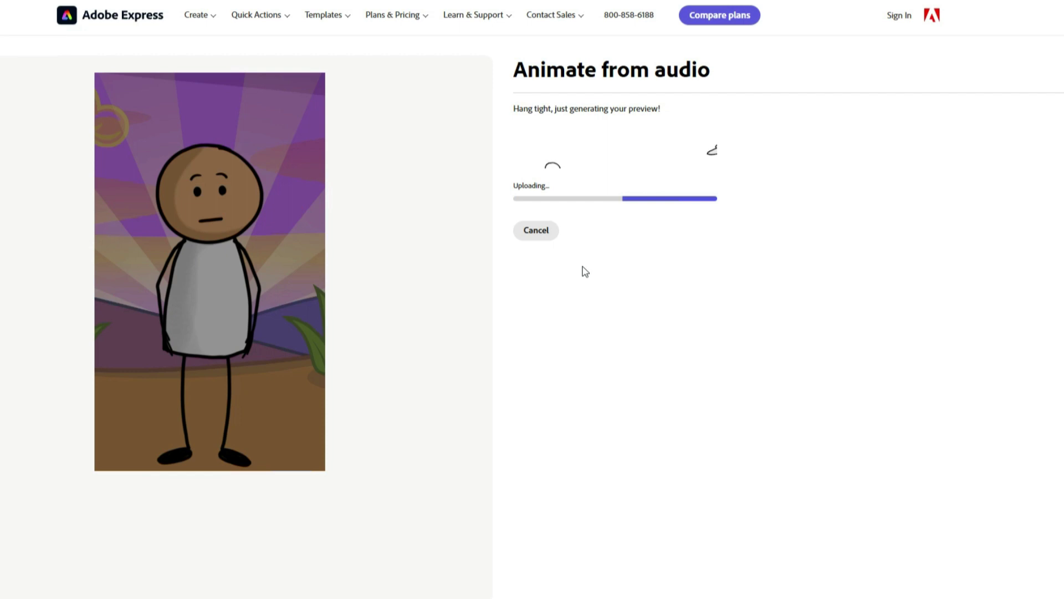